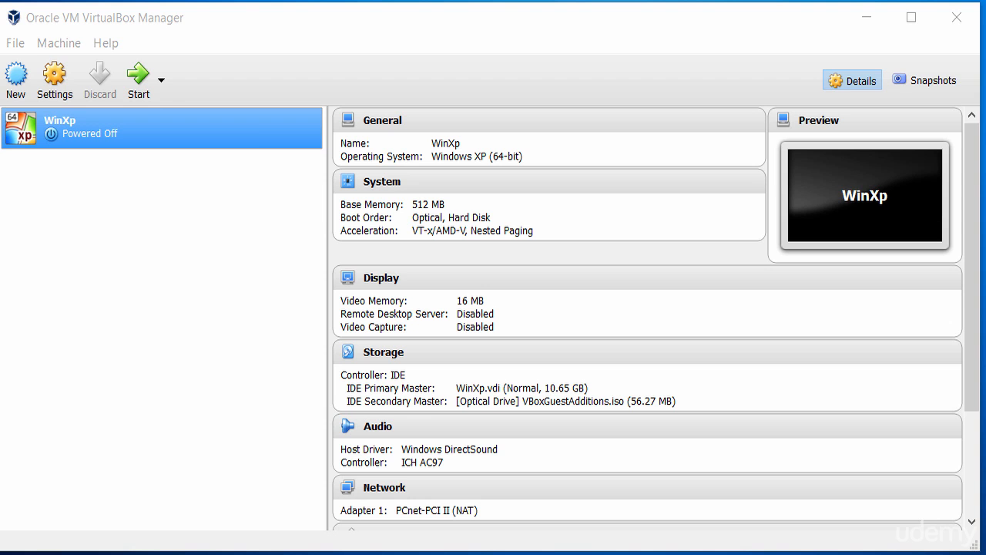
- Start a new virtual machine named Kali and set its operating system type to Linux
{"action": "left_click", "coordinate": [17, 44]}
{"action": "mouse_move", "coordinate": [54, 48]}
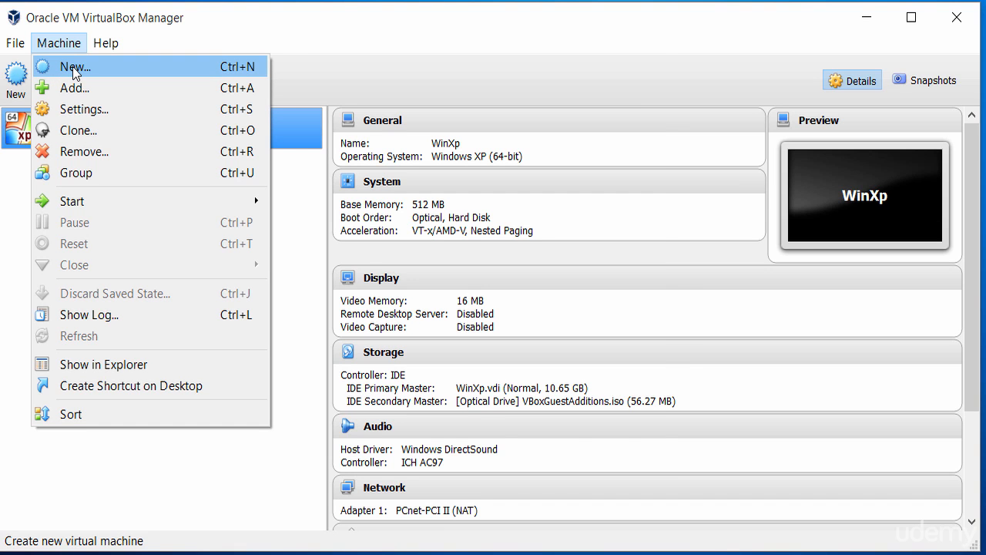
{"action": "left_click", "coordinate": [74, 71]}
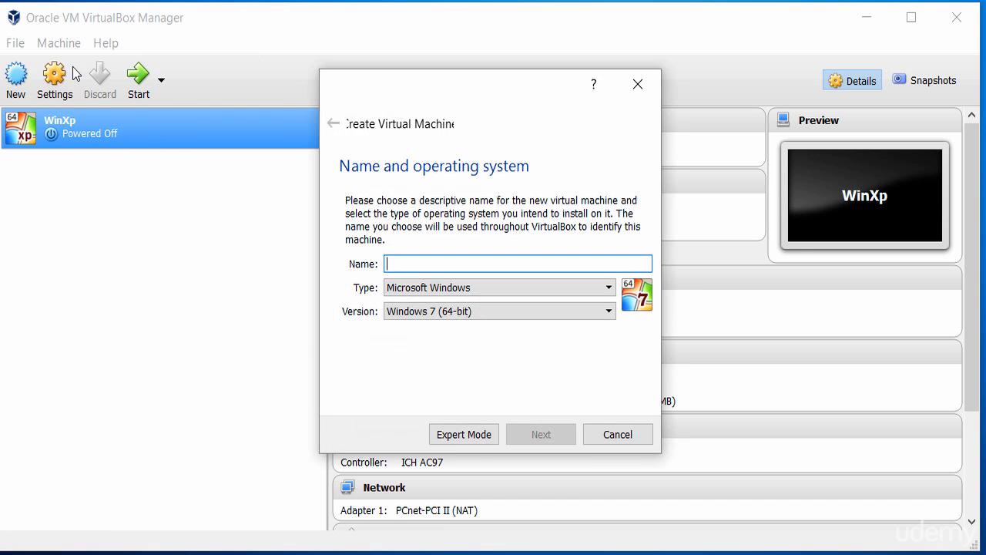
{"action": "left_click", "coordinate": [430, 265]}
{"action": "type", "text": "Kali"}
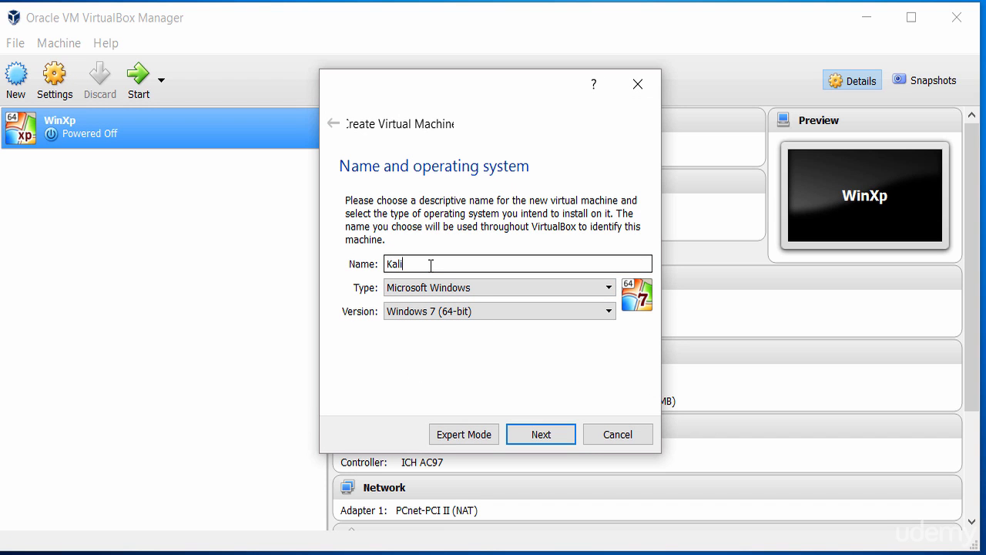
{"action": "left_click", "coordinate": [482, 288]}
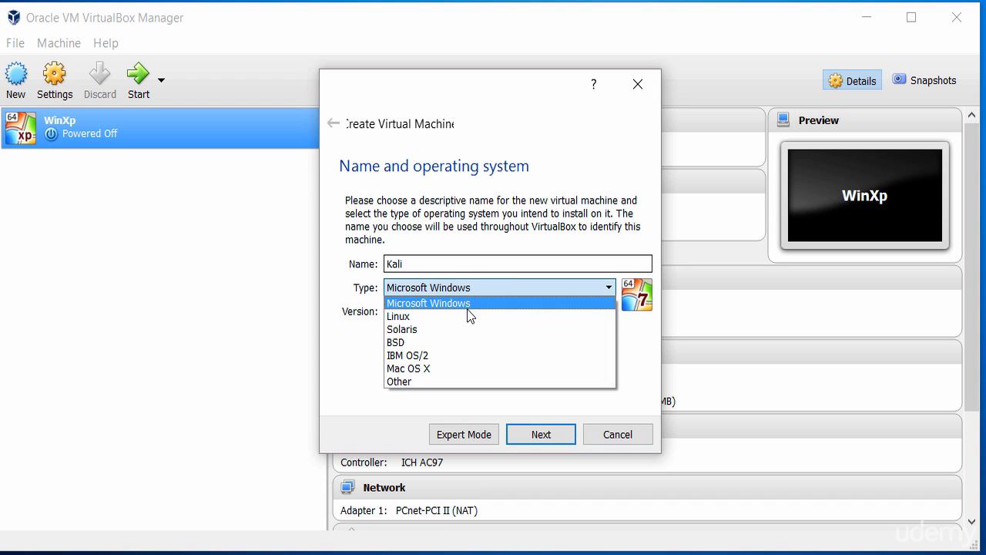
{"action": "left_click", "coordinate": [467, 315]}
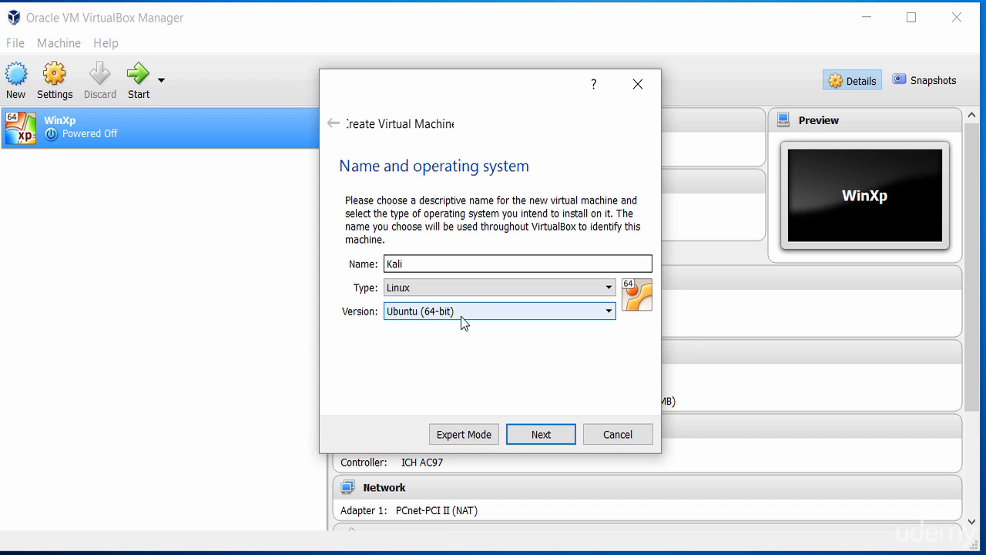
- Choose Ubuntu (64-bit) as the new machine's version and continue to the memory size settings
{"action": "left_click", "coordinate": [461, 316]}
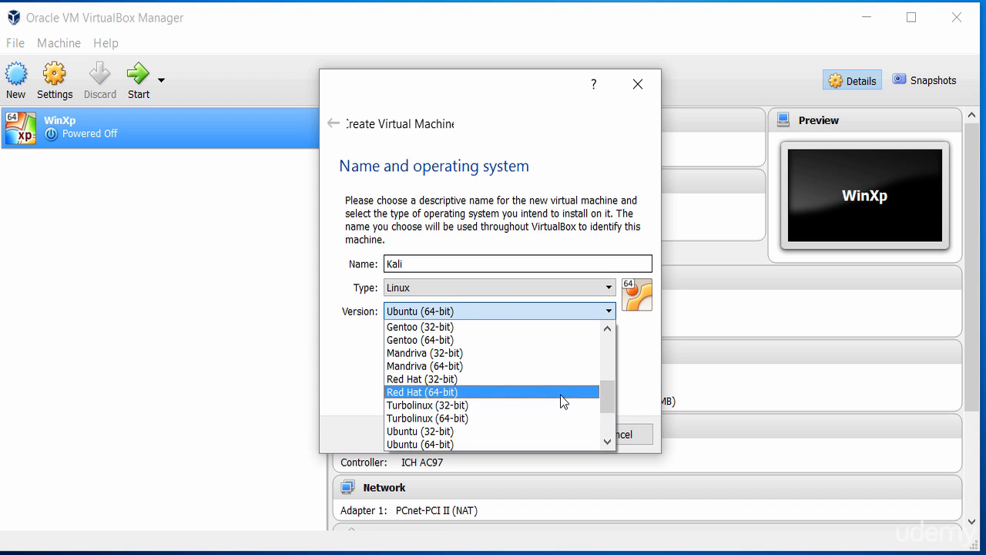
{"action": "left_click_drag", "start_coordinate": [608, 403], "coordinate": [609, 357]}
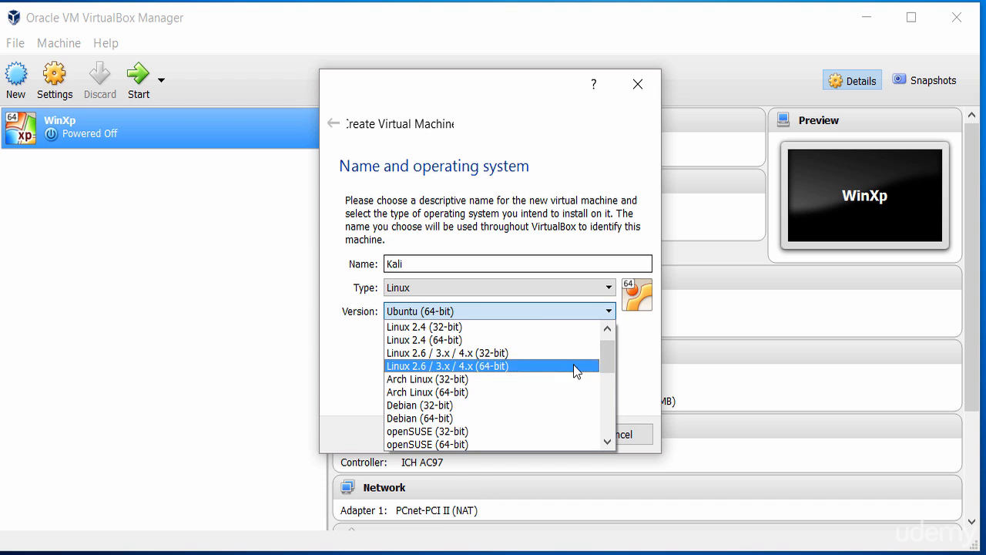
{"action": "left_click_drag", "start_coordinate": [607, 355], "coordinate": [609, 417]}
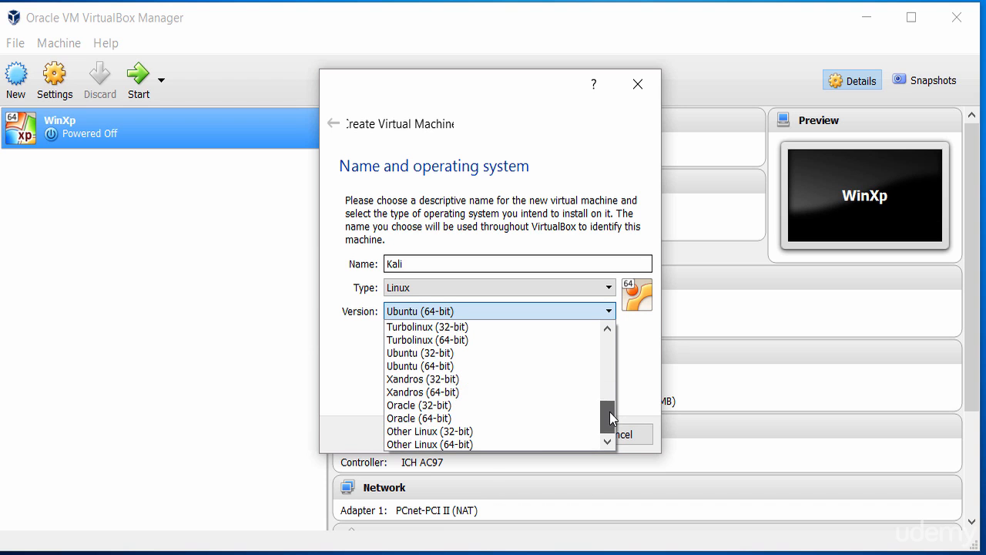
{"action": "left_click", "coordinate": [470, 366]}
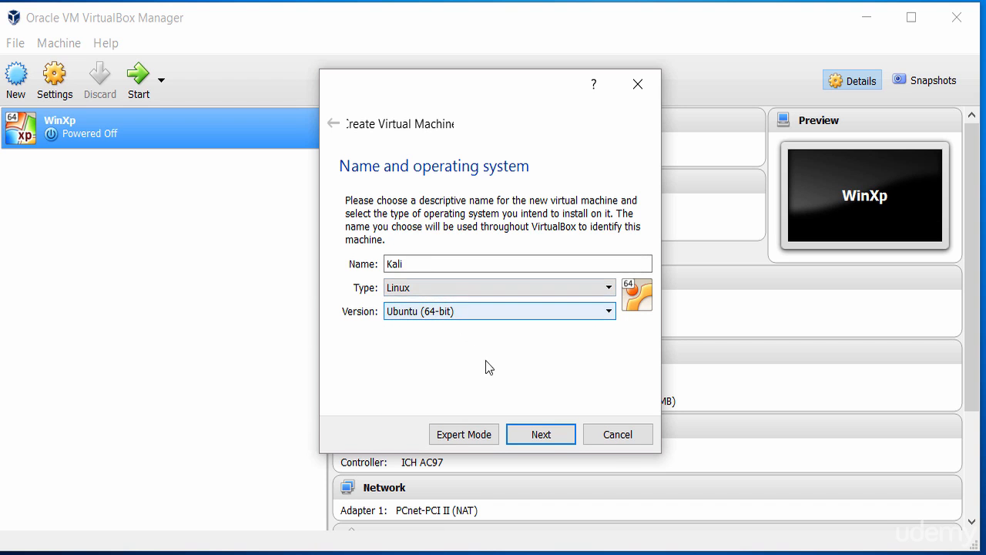
{"action": "left_click", "coordinate": [545, 435]}
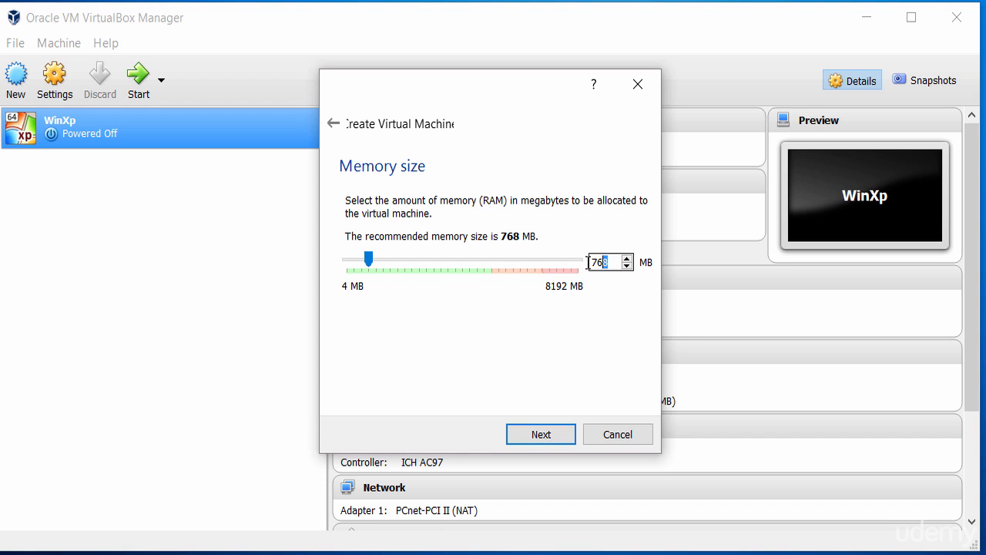
- Allocate 1024 MB of memory to the new virtual machine
{"action": "left_click_drag", "start_coordinate": [607, 262], "coordinate": [580, 262]}
{"action": "type", "text": "1024"}
{"action": "left_click", "coordinate": [537, 436]}
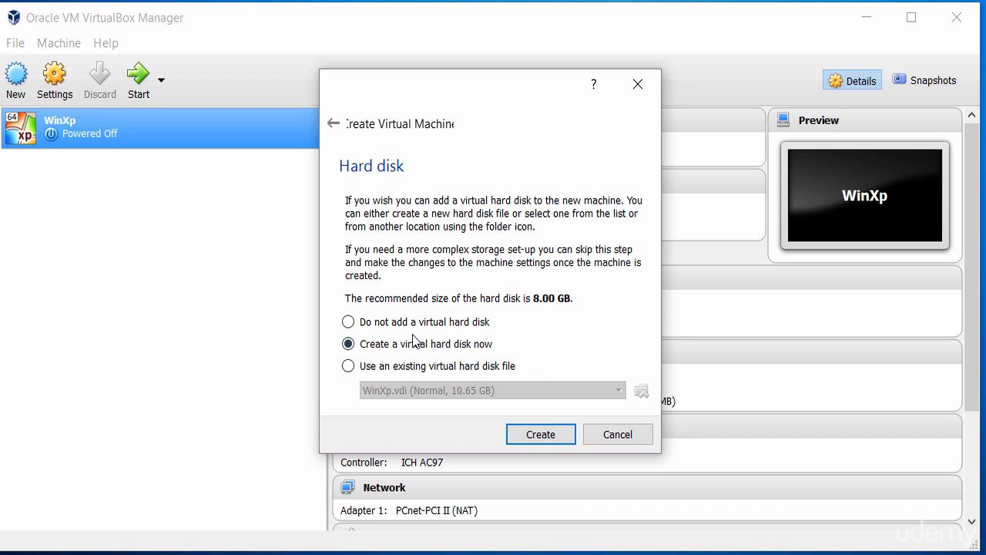
- Choose to create a new virtual hard disk in VDI format with dynamically allocated storage
{"action": "left_click", "coordinate": [542, 435]}
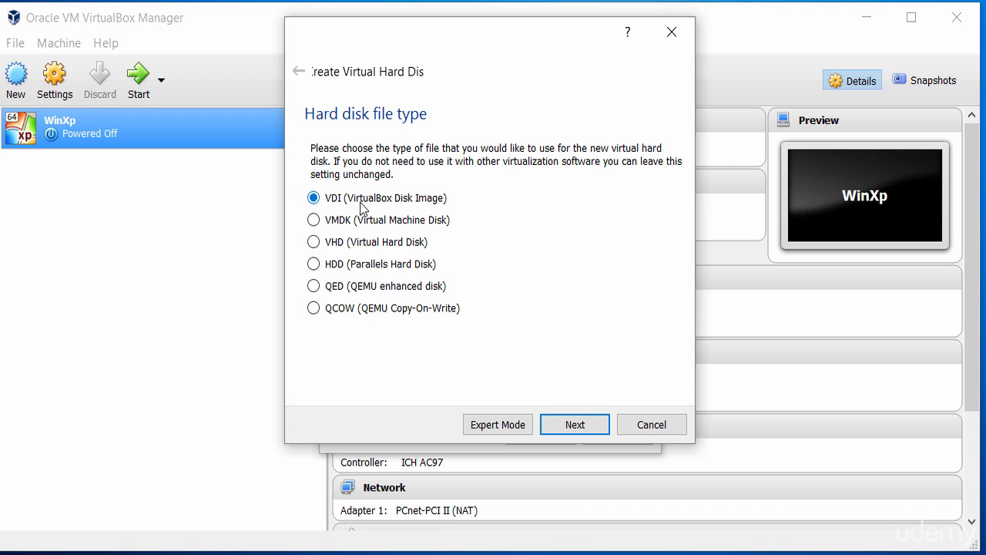
{"action": "left_click", "coordinate": [572, 425]}
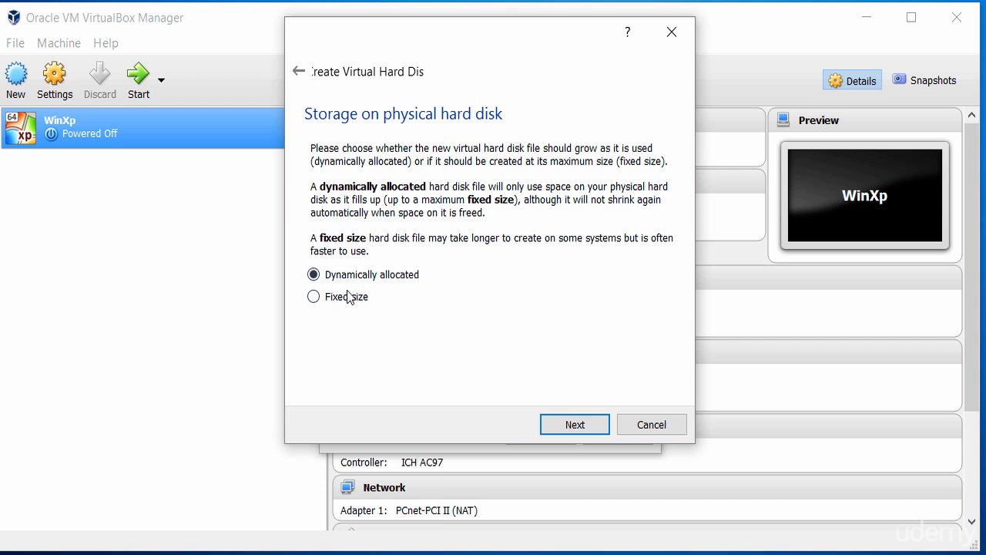
{"action": "left_click", "coordinate": [573, 426]}
- Set the virtual hard disk's file location to Kali.vdi in the I:\VirtualBox VMs\Kali folder
{"action": "left_click", "coordinate": [658, 255]}
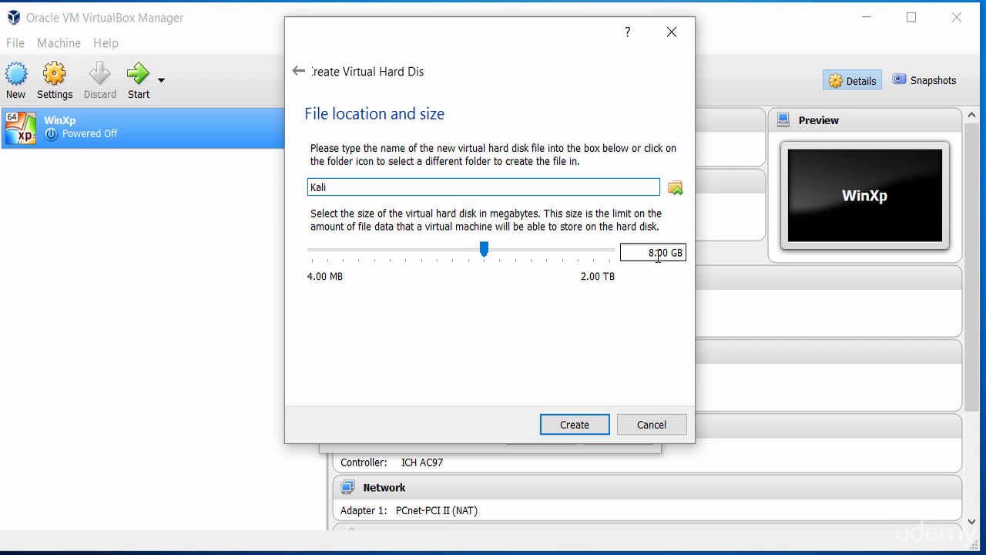
{"action": "left_click", "coordinate": [657, 254]}
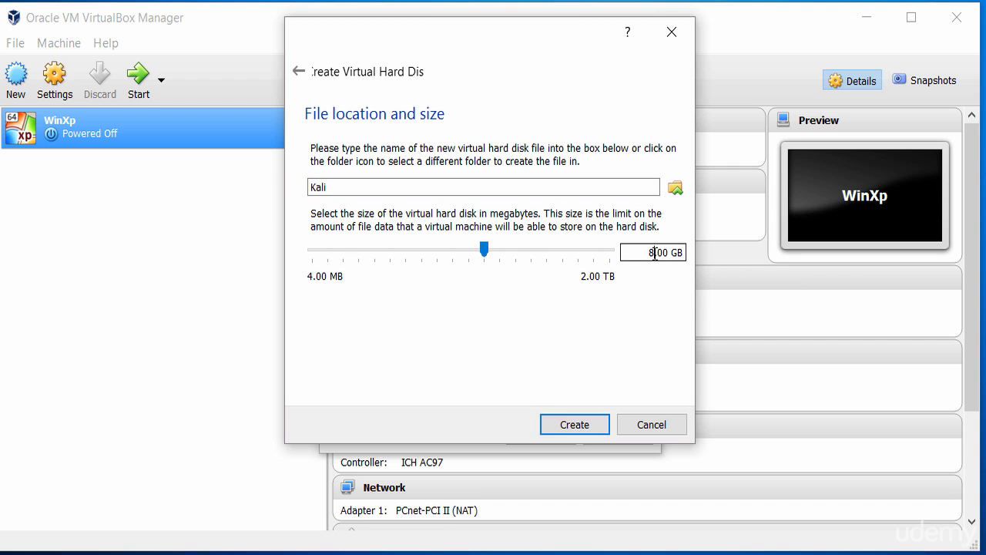
{"action": "left_click", "coordinate": [675, 191]}
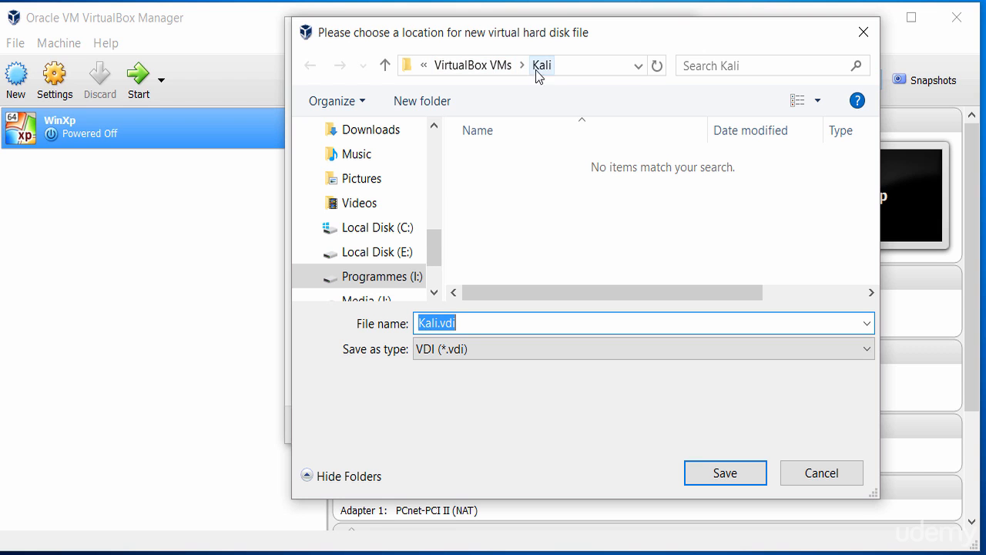
{"action": "scroll", "coordinate": [433, 250], "scroll_direction": "down", "scroll_amount": 1}
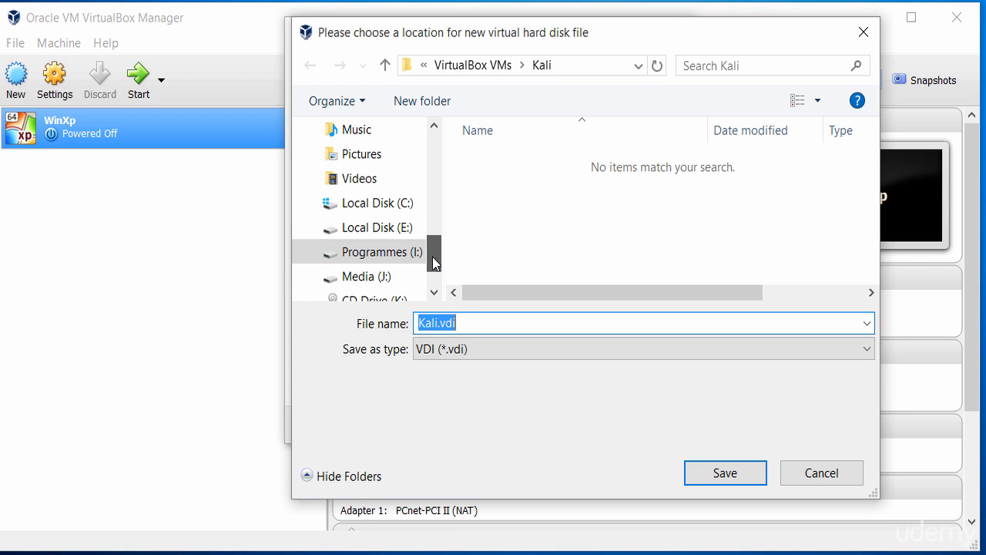
{"action": "left_click", "coordinate": [396, 254]}
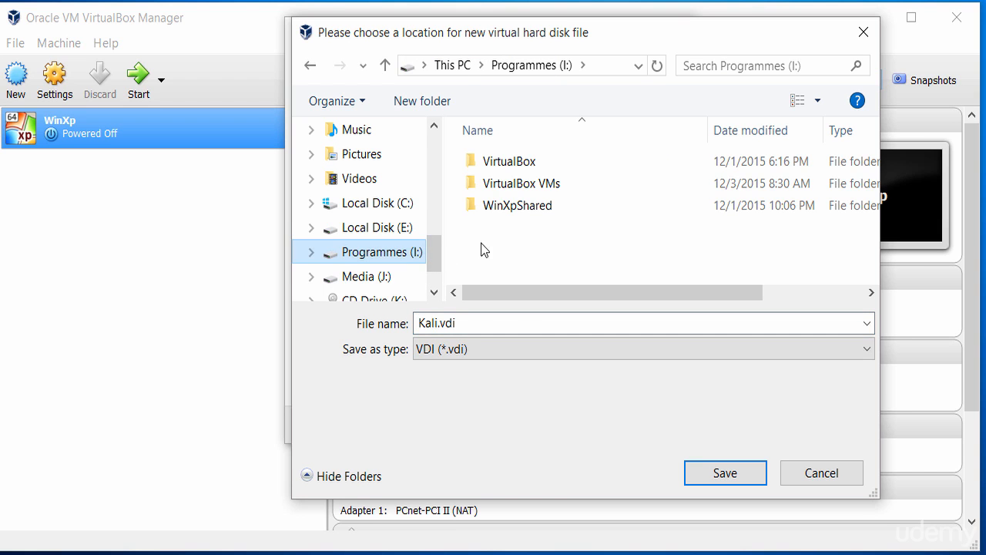
{"action": "right_click", "coordinate": [520, 230]}
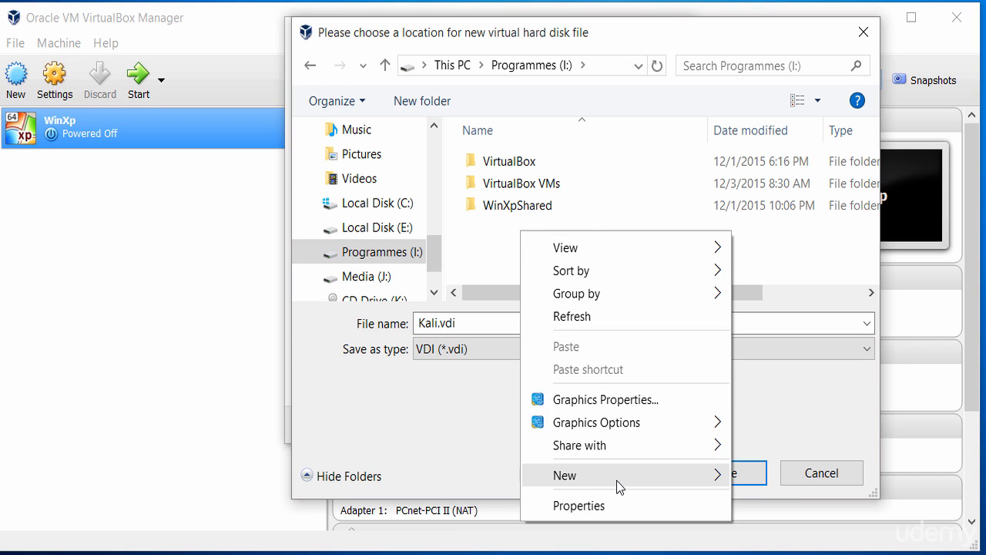
{"action": "mouse_move", "coordinate": [616, 480]}
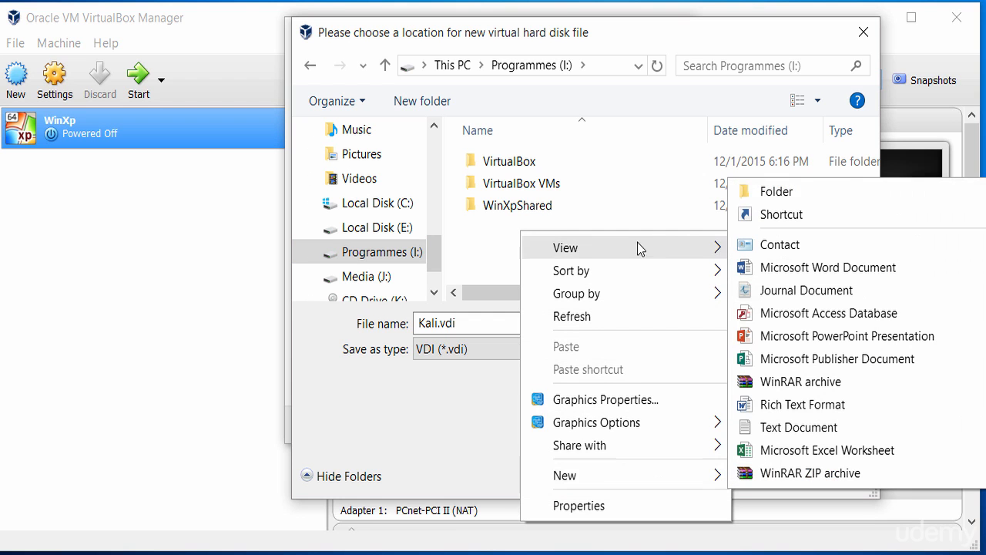
{"action": "left_click", "coordinate": [478, 246]}
{"action": "double_click", "coordinate": [523, 185]}
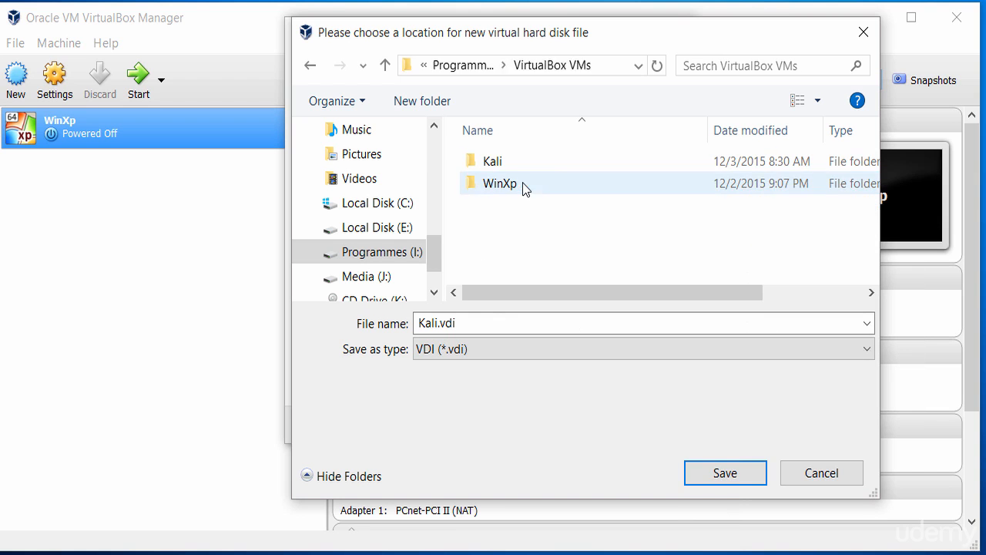
{"action": "left_click", "coordinate": [468, 327]}
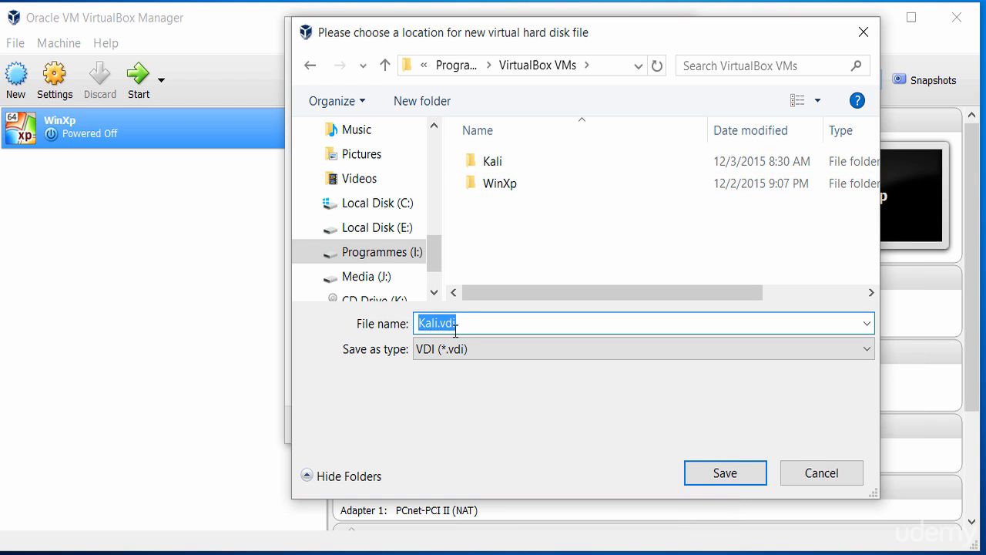
{"action": "double_click", "coordinate": [491, 162]}
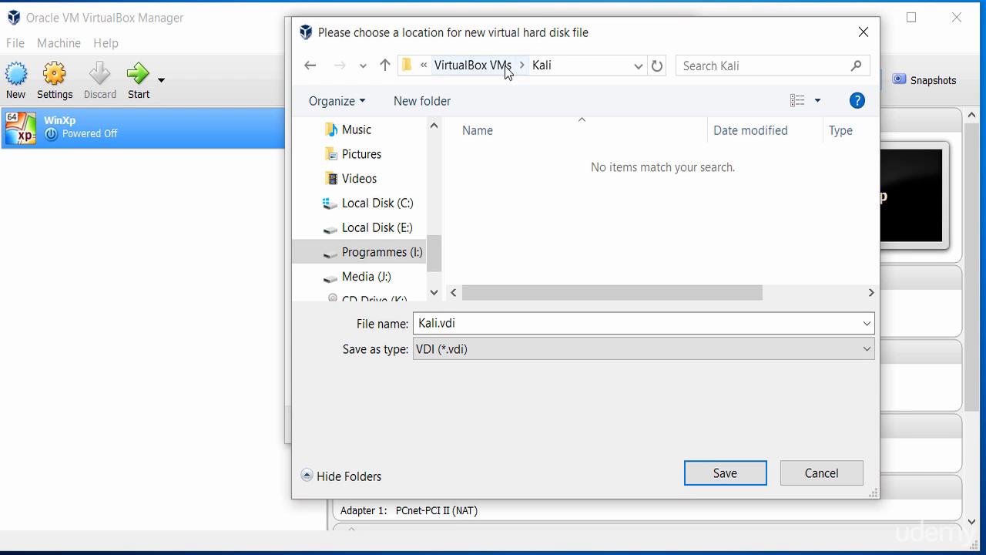
{"action": "left_click", "coordinate": [716, 480]}
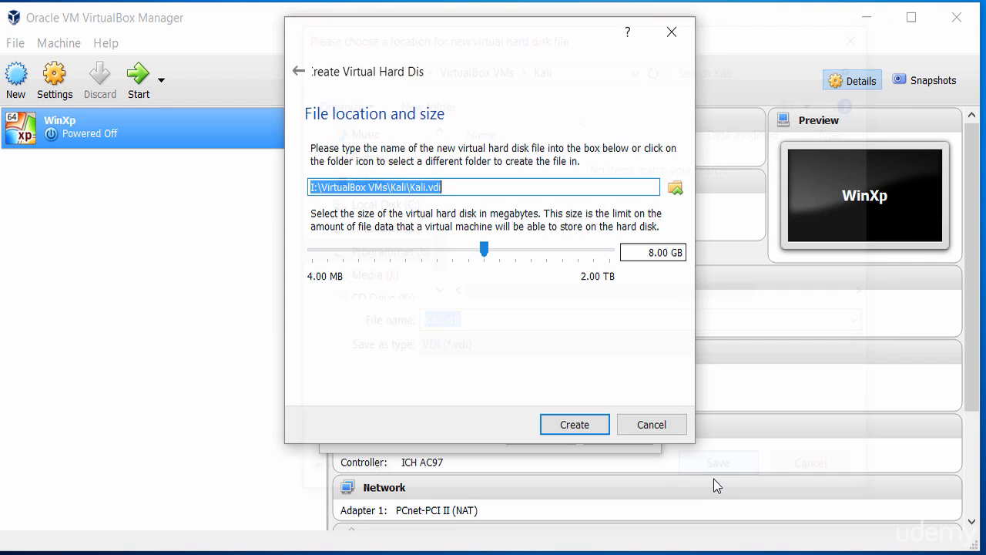
- Set the virtual hard disk size to 20 GB and create the disk
{"action": "left_click", "coordinate": [654, 252]}
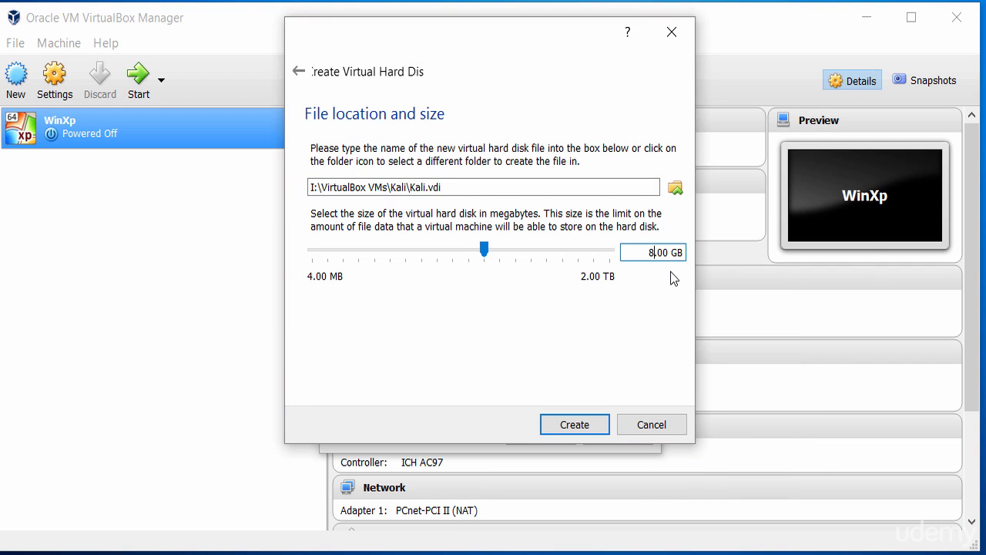
{"action": "key", "text": "BackSpace"}
{"action": "type", "text": "20"}
{"action": "left_click", "coordinate": [570, 424]}
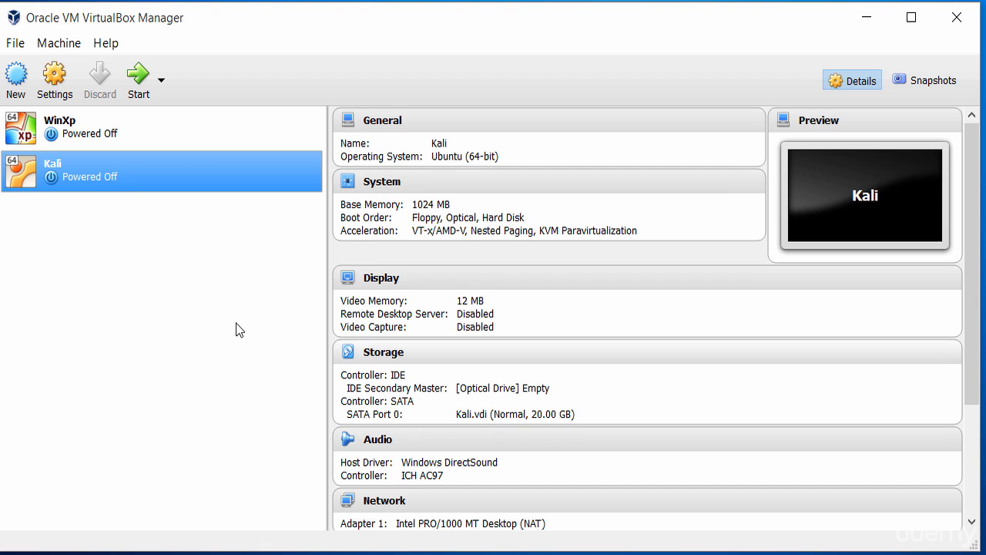
- Attach the kali-linux-2.0-amd64.iso image from drive I: to the Kali virtual machine's empty optical drive
{"action": "right_click", "coordinate": [127, 172]}
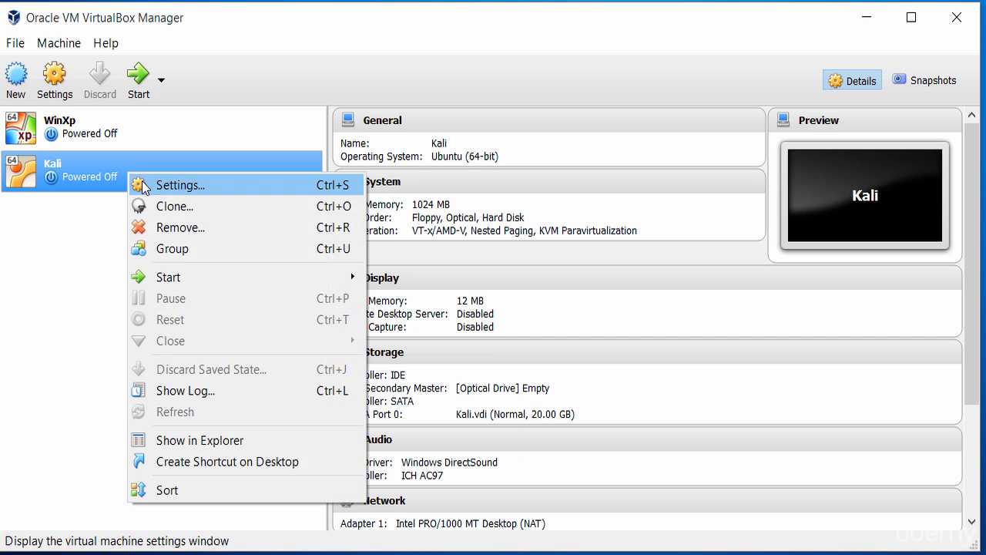
{"action": "left_click", "coordinate": [212, 186]}
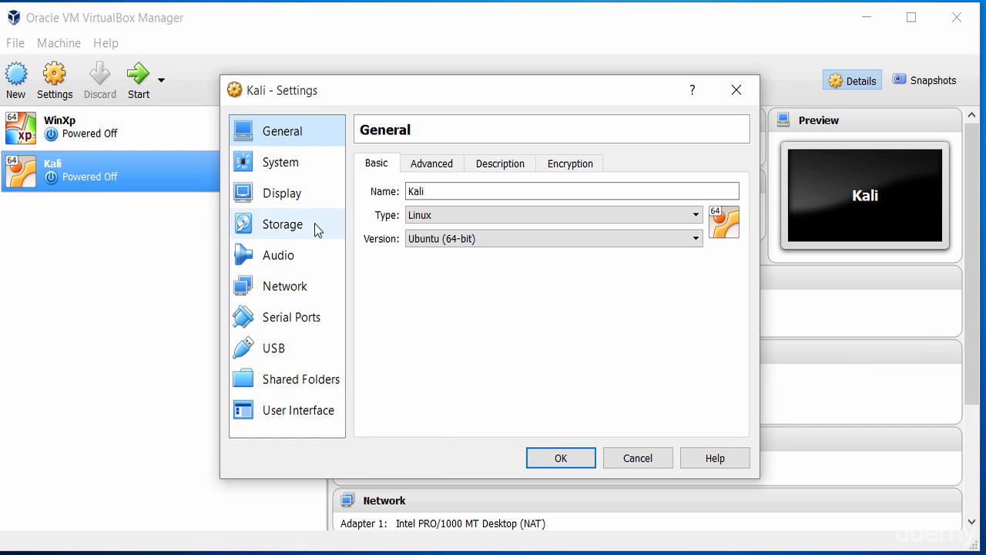
{"action": "left_click", "coordinate": [297, 233]}
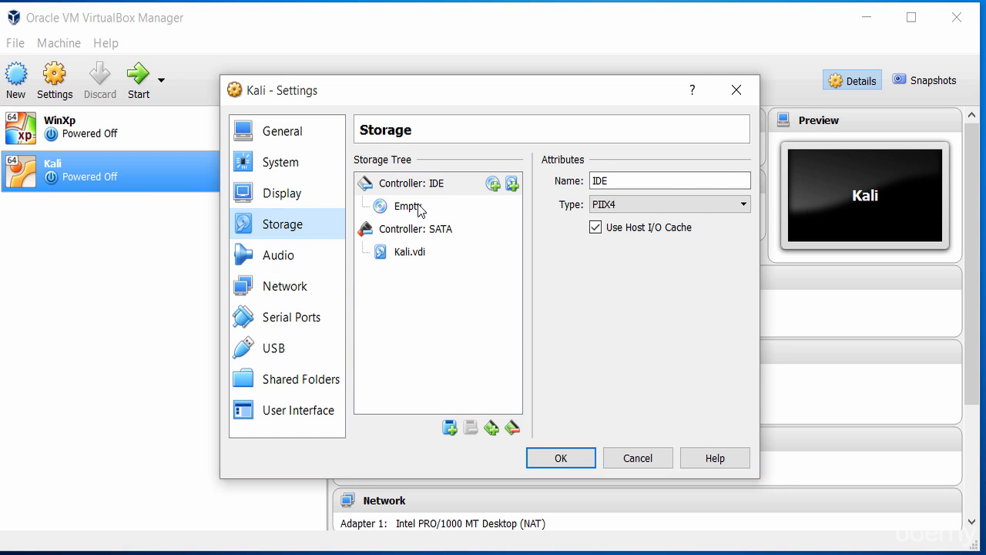
{"action": "left_click", "coordinate": [380, 208]}
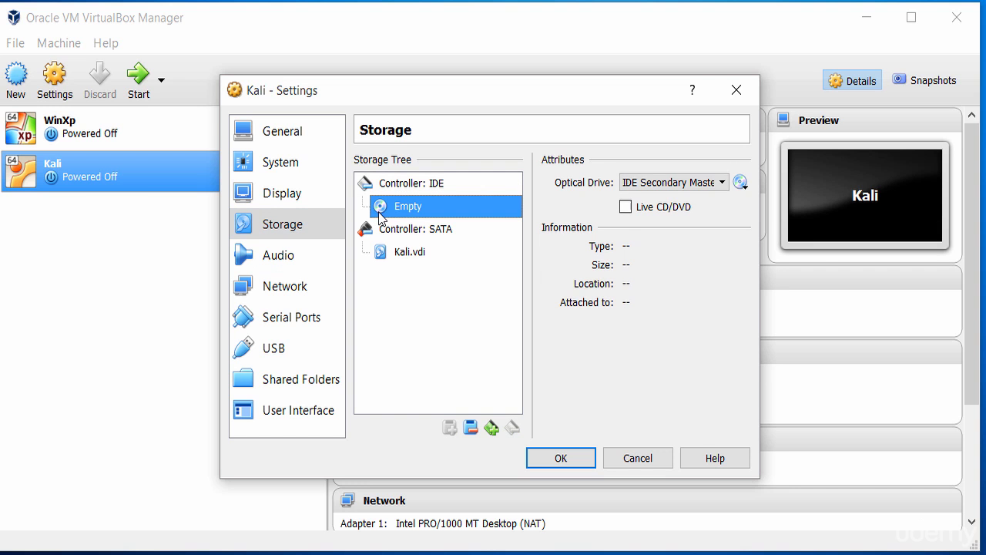
{"action": "left_click", "coordinate": [740, 182]}
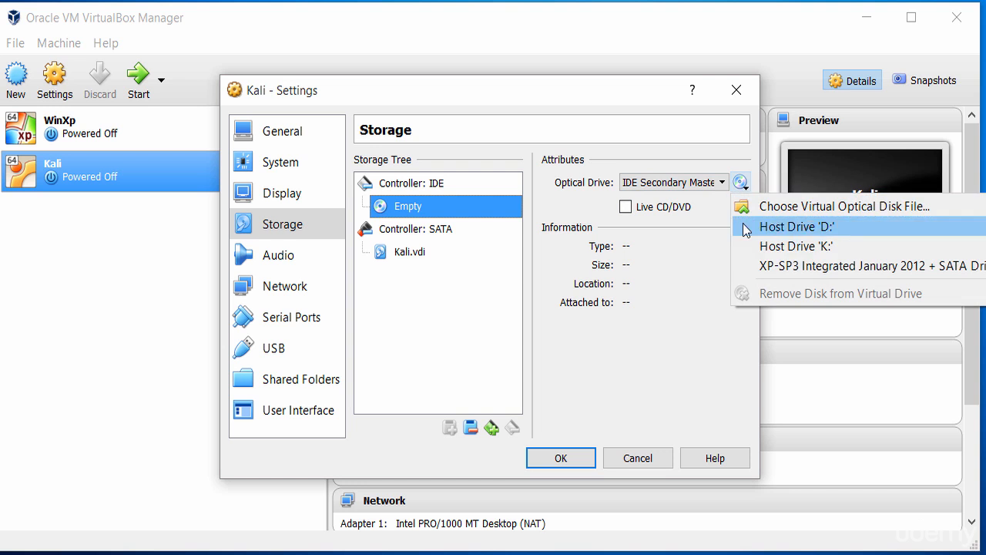
{"action": "left_click", "coordinate": [783, 206]}
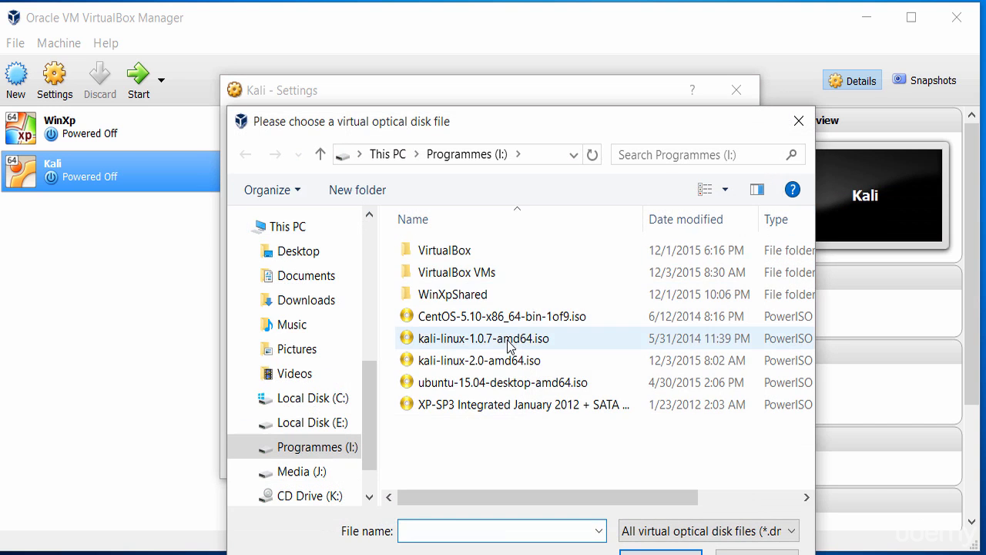
{"action": "left_click", "coordinate": [497, 341]}
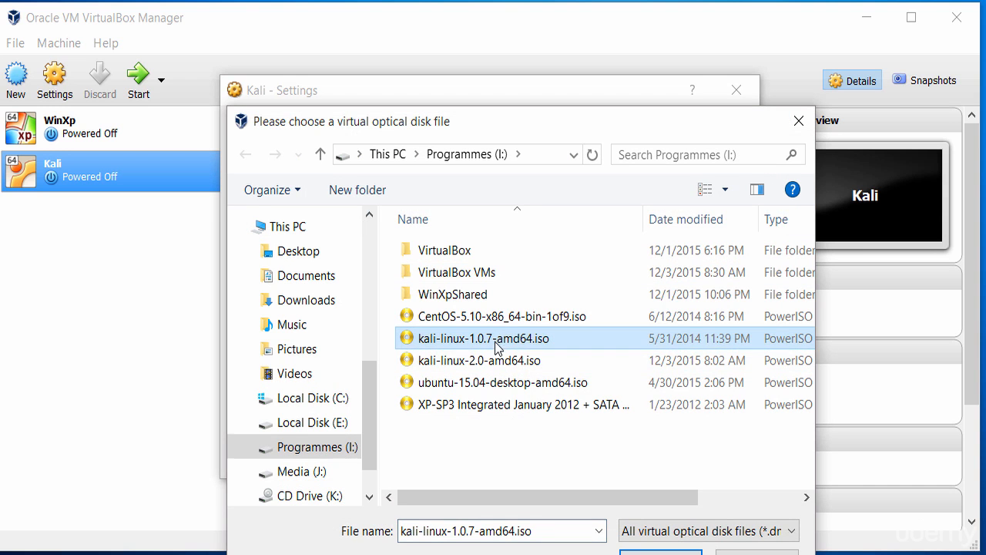
{"action": "left_click", "coordinate": [497, 360]}
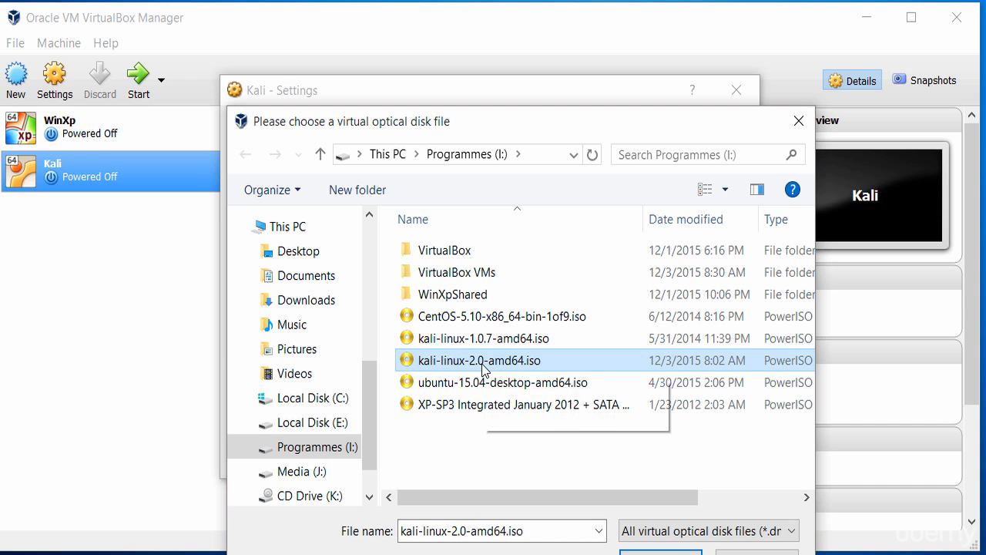
{"action": "key", "text": "Escape"}
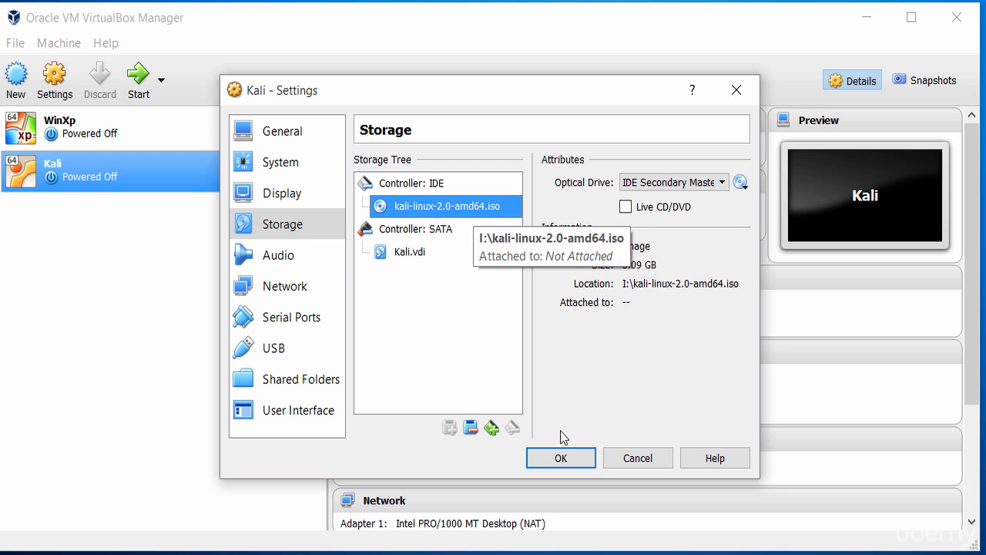
- Set the Kali virtual machine's processor count to 2 in its system settings
{"action": "left_click", "coordinate": [281, 164]}
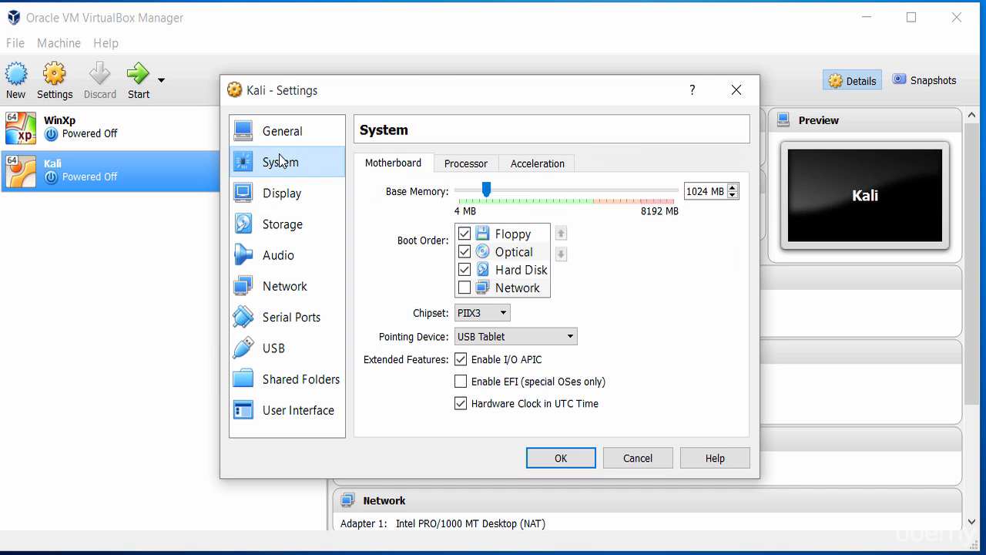
{"action": "left_click", "coordinate": [462, 170]}
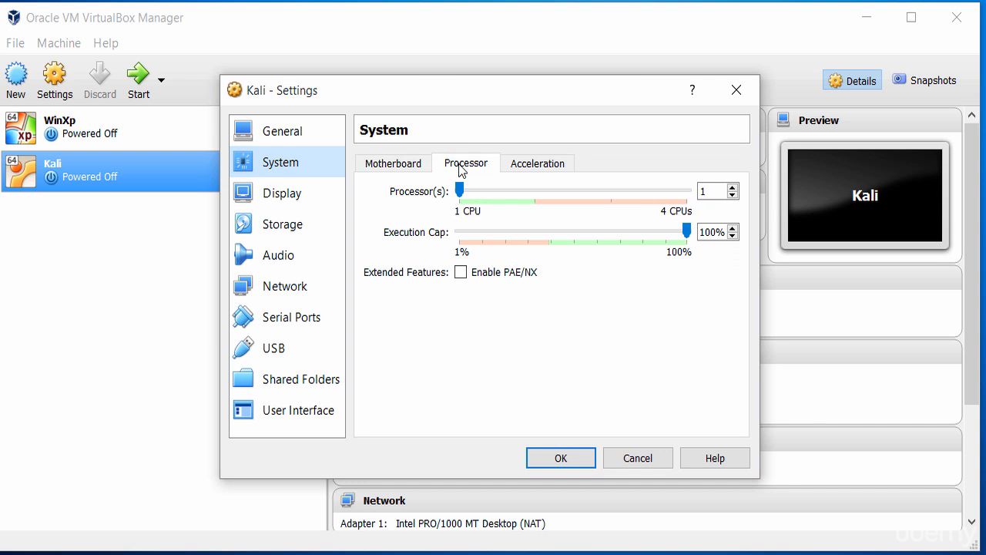
{"action": "left_click_drag", "start_coordinate": [710, 195], "coordinate": [656, 191]}
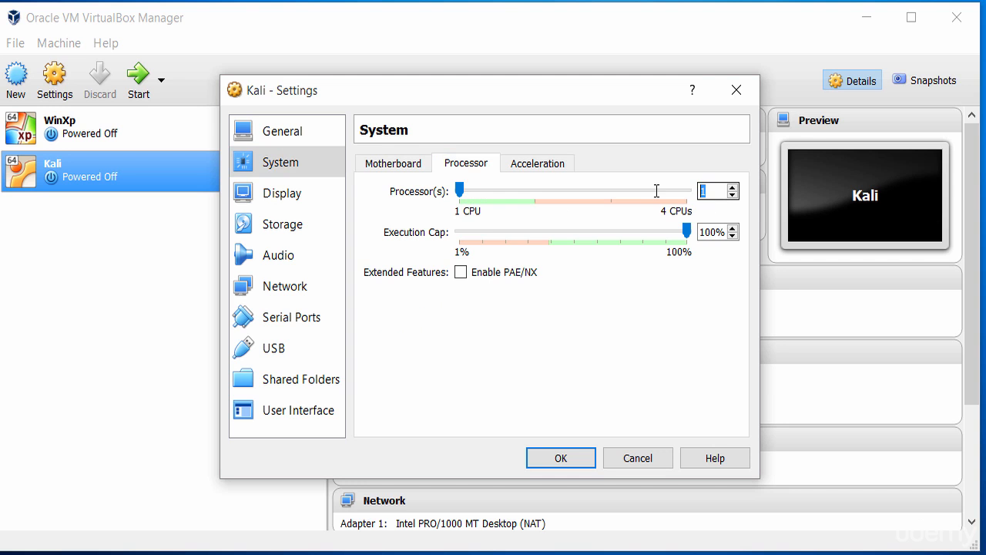
{"action": "type", "text": "2"}
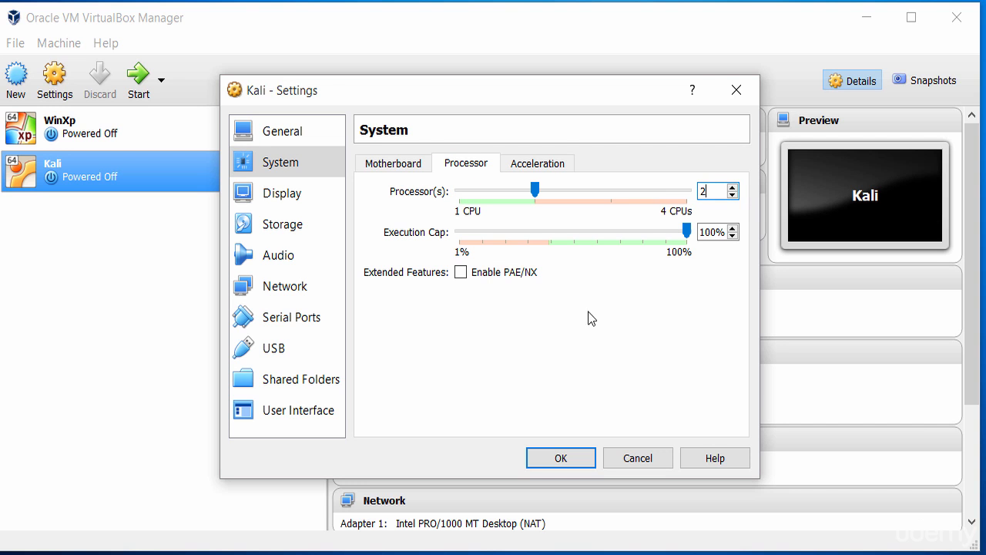
- Review the Kali machine's acceleration, processor, display, storage, audio and network settings, including the advanced options of network Adapter 1
{"action": "left_click", "coordinate": [550, 161]}
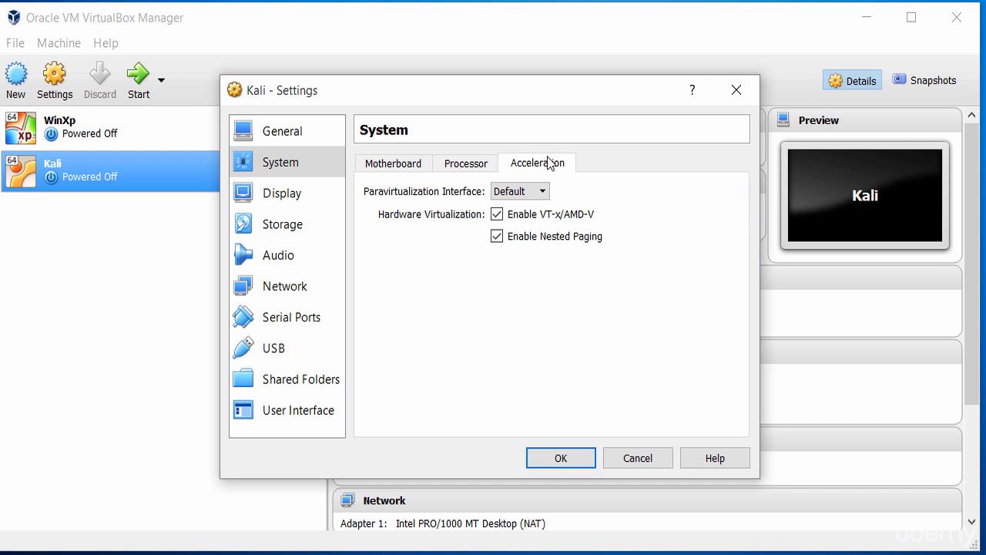
{"action": "left_click", "coordinate": [473, 171]}
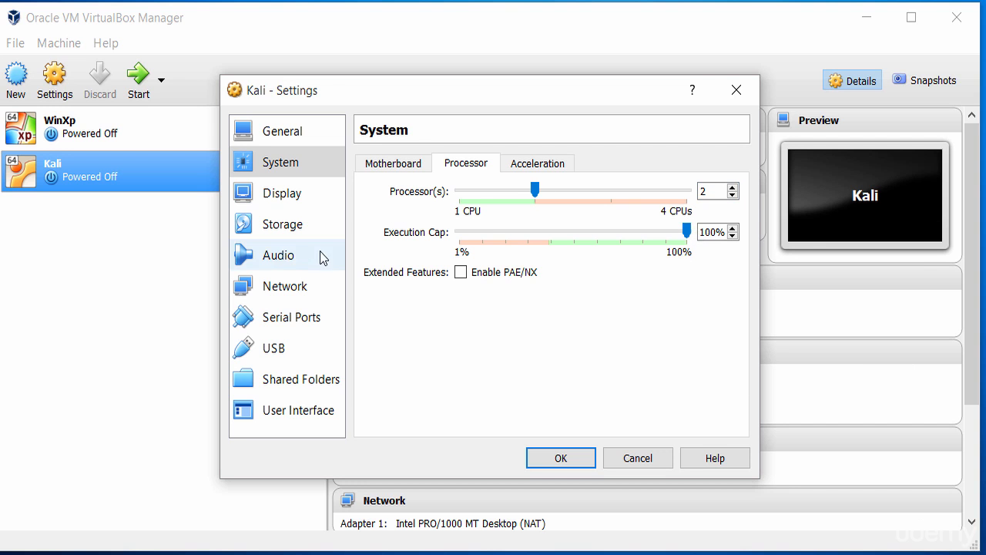
{"action": "left_click", "coordinate": [281, 192]}
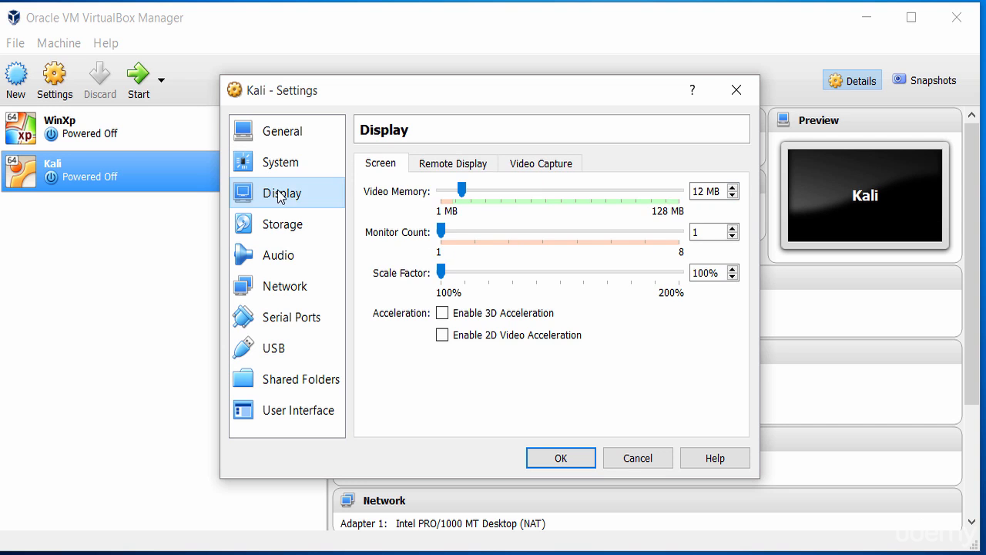
{"action": "left_click", "coordinate": [282, 230]}
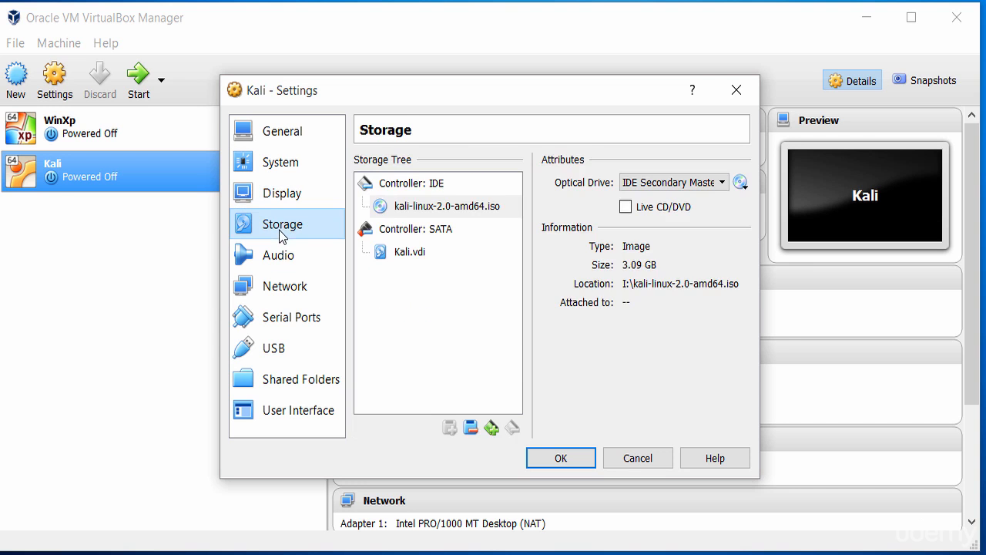
{"action": "left_click", "coordinate": [282, 265]}
{"action": "left_click", "coordinate": [287, 296]}
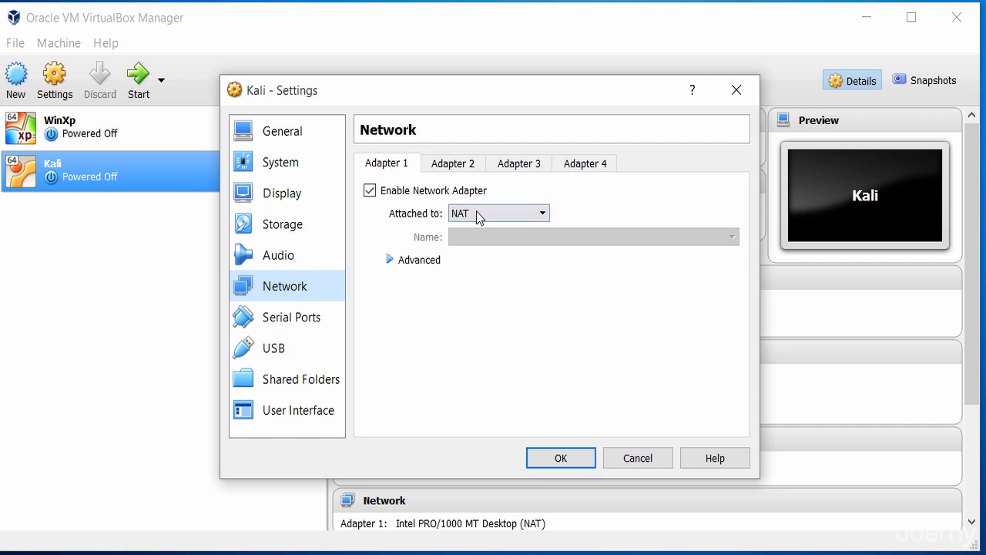
{"action": "left_click", "coordinate": [390, 260]}
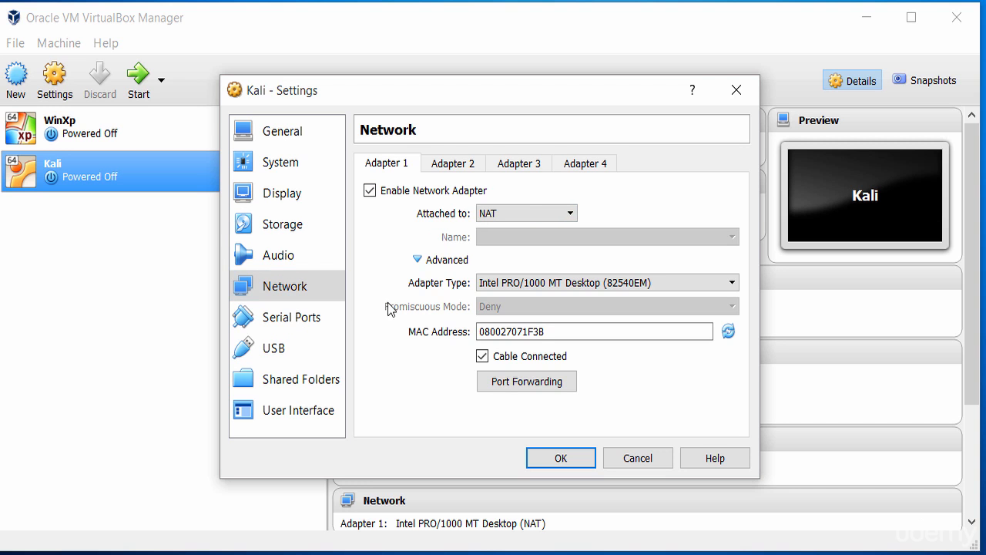
{"action": "left_click", "coordinate": [418, 260]}
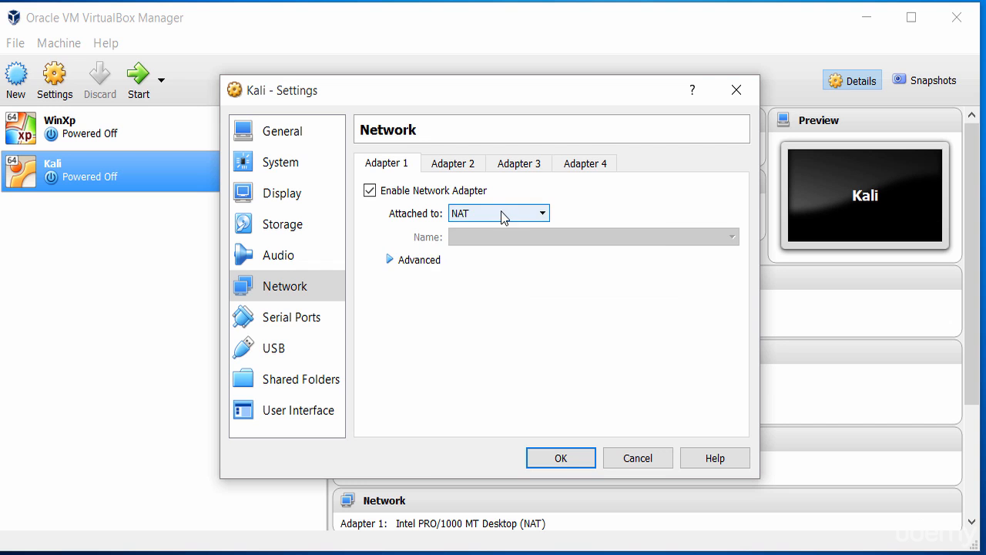